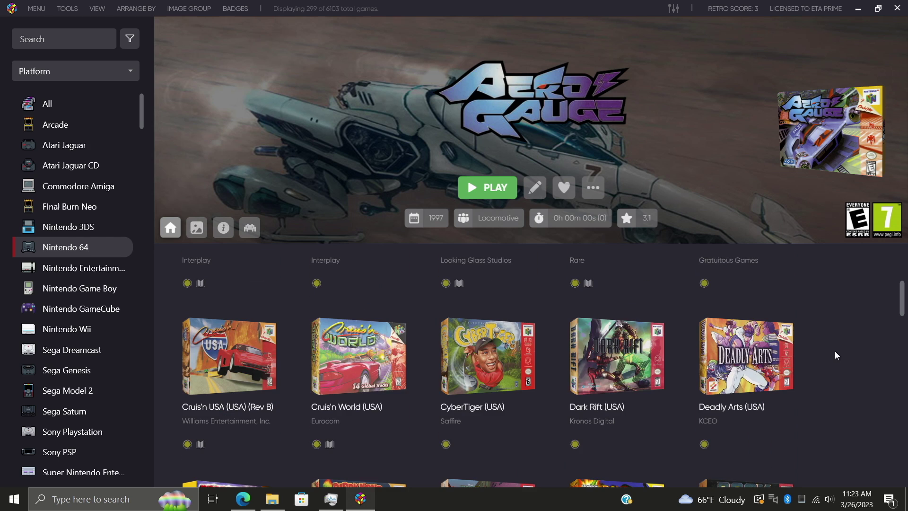
{"action": "scroll", "coordinate": [835, 351], "scroll_direction": "down", "scroll_amount": 3}
{"action": "scroll", "coordinate": [835, 351], "scroll_direction": "down", "scroll_amount": 2}
{"action": "scroll", "coordinate": [835, 351], "scroll_direction": "down", "scroll_amount": 3}
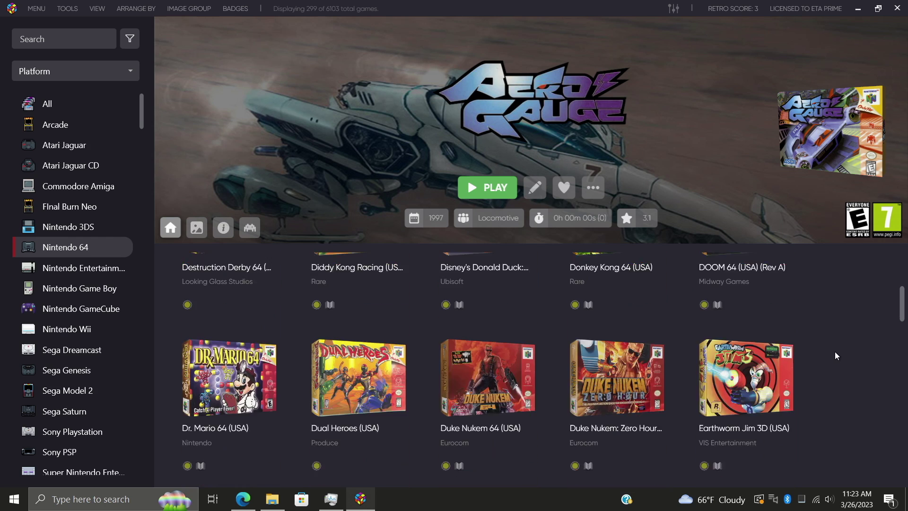
{"action": "scroll", "coordinate": [835, 351], "scroll_direction": "down", "scroll_amount": 2}
{"action": "scroll", "coordinate": [835, 352], "scroll_direction": "down", "scroll_amount": 3}
{"action": "scroll", "coordinate": [835, 352], "scroll_direction": "down", "scroll_amount": 2}
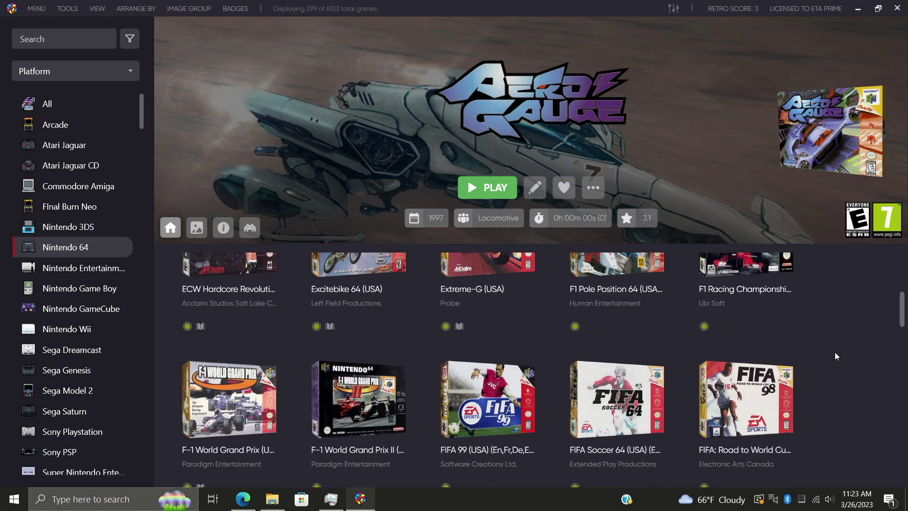
{"action": "scroll", "coordinate": [835, 352], "scroll_direction": "down", "scroll_amount": 3}
{"action": "scroll", "coordinate": [835, 352], "scroll_direction": "down", "scroll_amount": 2}
{"action": "scroll", "coordinate": [836, 354], "scroll_direction": "down", "scroll_amount": 3}
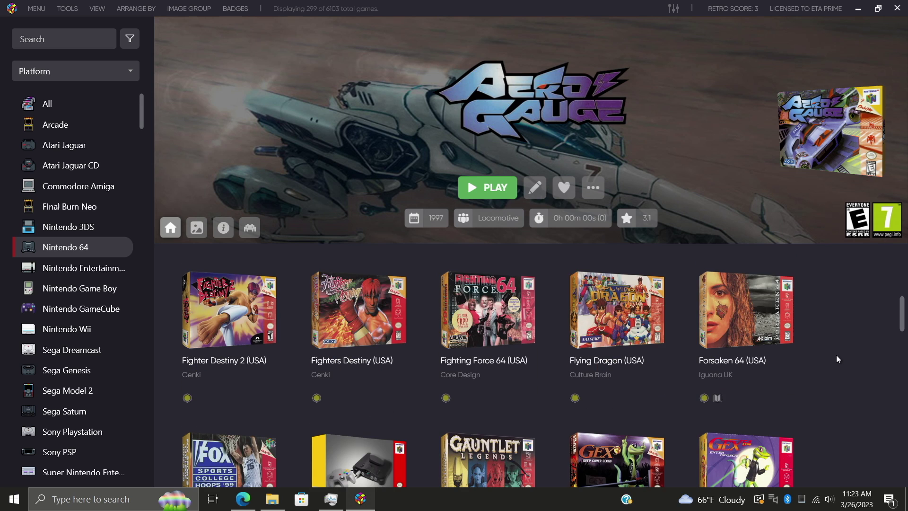
{"action": "scroll", "coordinate": [837, 354], "scroll_direction": "down", "scroll_amount": 3}
{"action": "scroll", "coordinate": [837, 355], "scroll_direction": "down", "scroll_amount": 3}
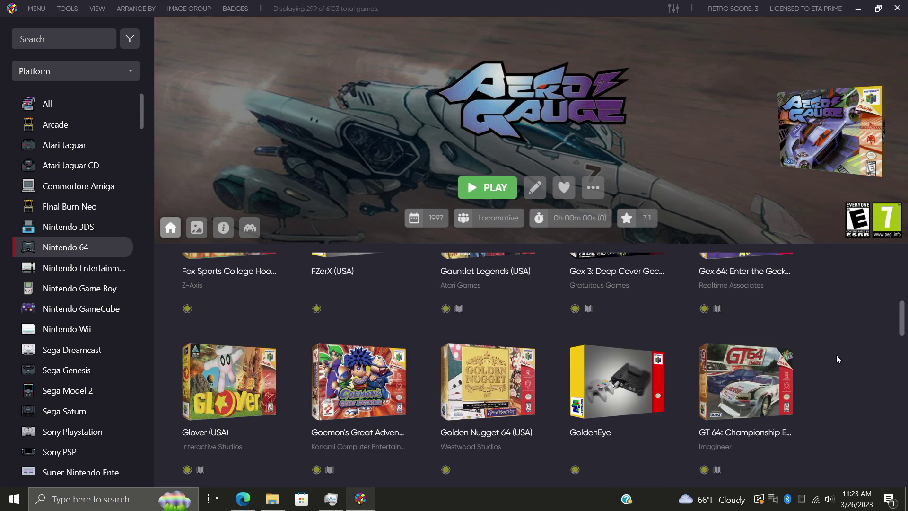
{"action": "scroll", "coordinate": [837, 355], "scroll_direction": "down", "scroll_amount": 3}
{"action": "scroll", "coordinate": [840, 355], "scroll_direction": "down", "scroll_amount": 3}
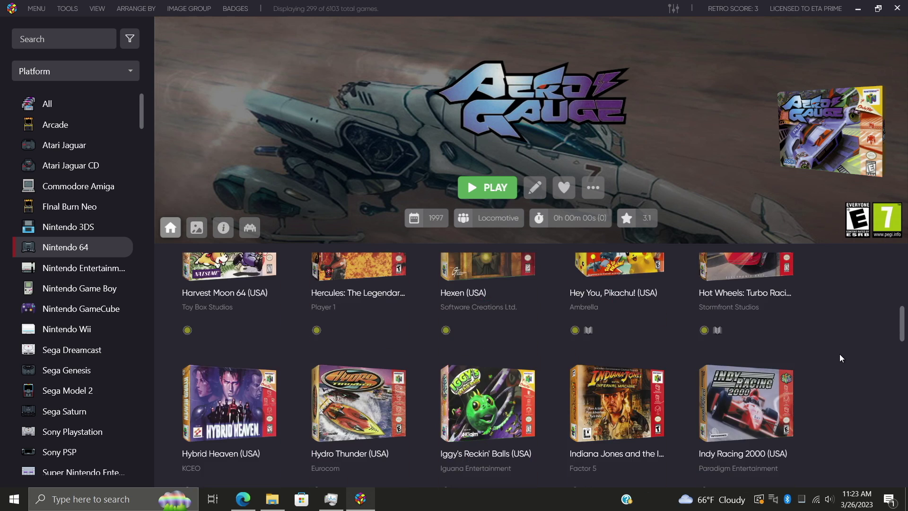
{"action": "scroll", "coordinate": [840, 354], "scroll_direction": "up", "scroll_amount": 5}
{"action": "scroll", "coordinate": [840, 354], "scroll_direction": "up", "scroll_amount": 2}
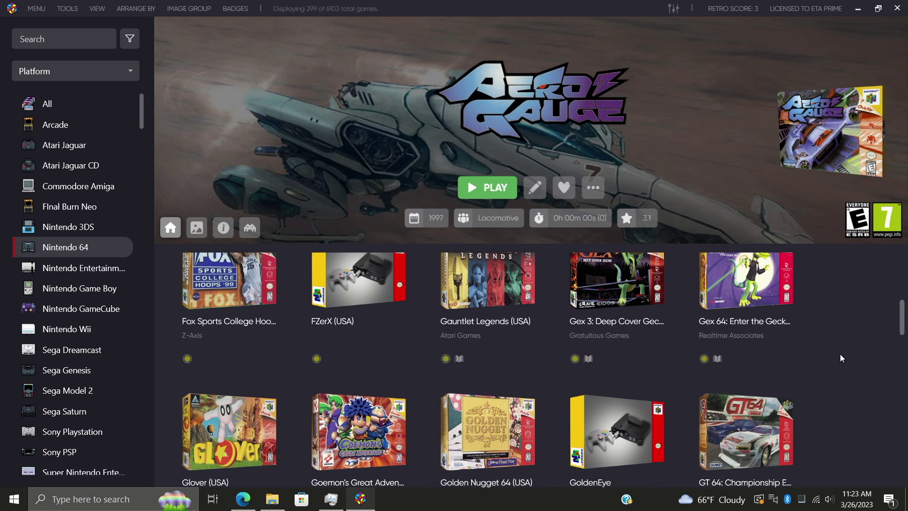
{"action": "scroll", "coordinate": [841, 354], "scroll_direction": "up", "scroll_amount": 1}
{"action": "scroll", "coordinate": [841, 354], "scroll_direction": "down", "scroll_amount": 1}
{"action": "scroll", "coordinate": [840, 354], "scroll_direction": "down", "scroll_amount": 1}
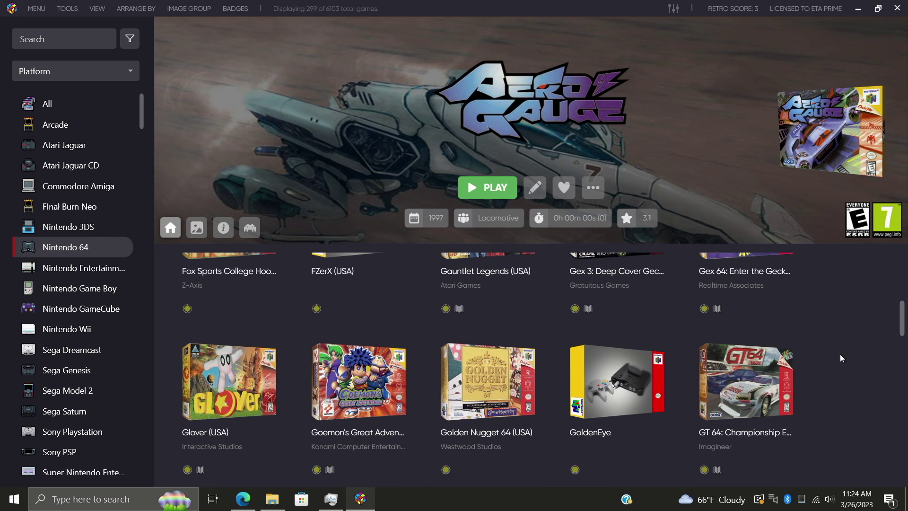
{"action": "scroll", "coordinate": [643, 436], "scroll_direction": "up", "scroll_amount": 1}
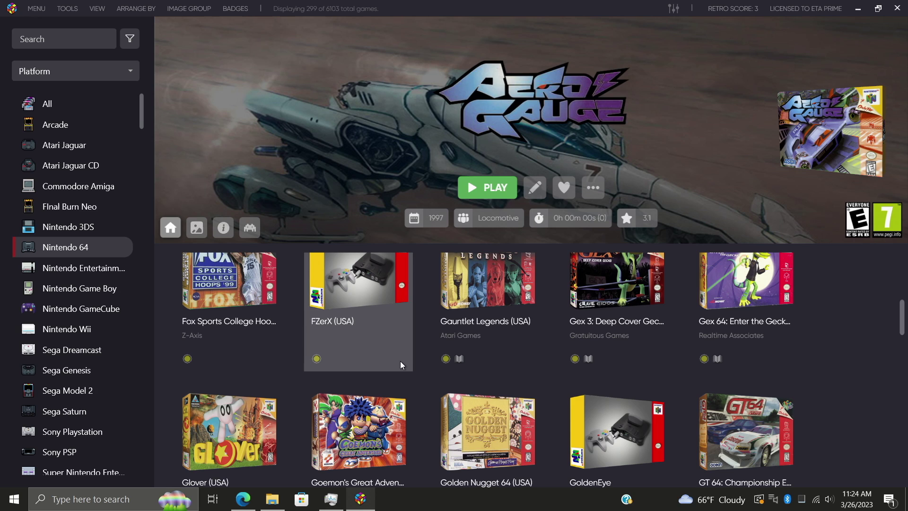
{"action": "scroll", "coordinate": [400, 362], "scroll_direction": "up", "scroll_amount": 2}
{"action": "scroll", "coordinate": [400, 361], "scroll_direction": "down", "scroll_amount": 1}
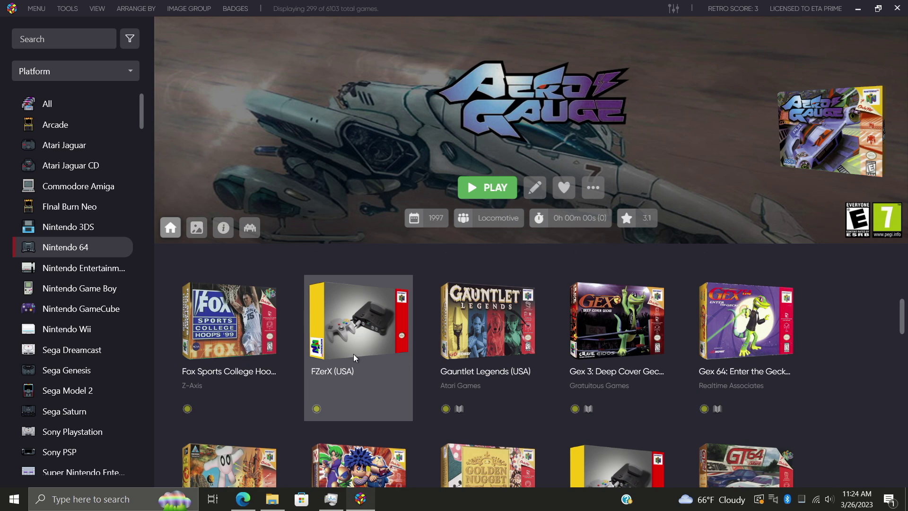
Close the Hide Games view menu, then select the FZerX tile and then the GoldenEye tile
{"action": "left_click", "coordinate": [97, 9]}
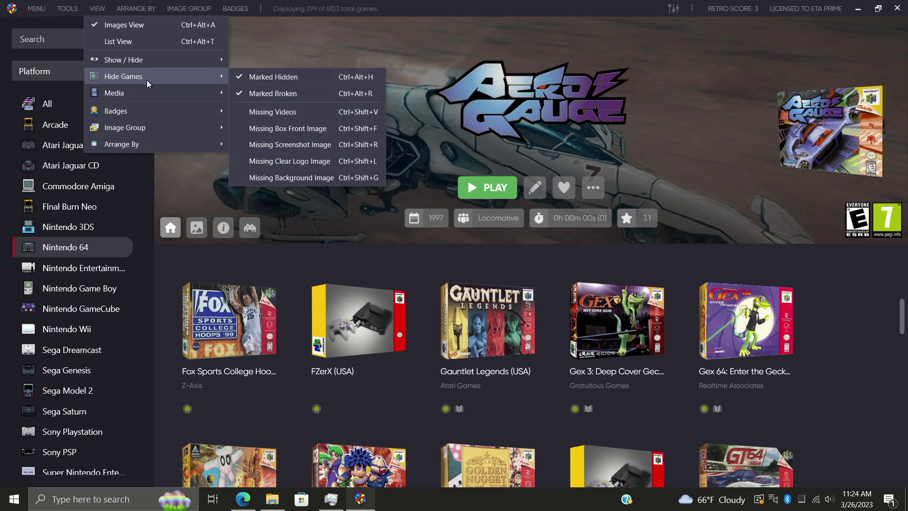
{"action": "mouse_move", "coordinate": [124, 76]}
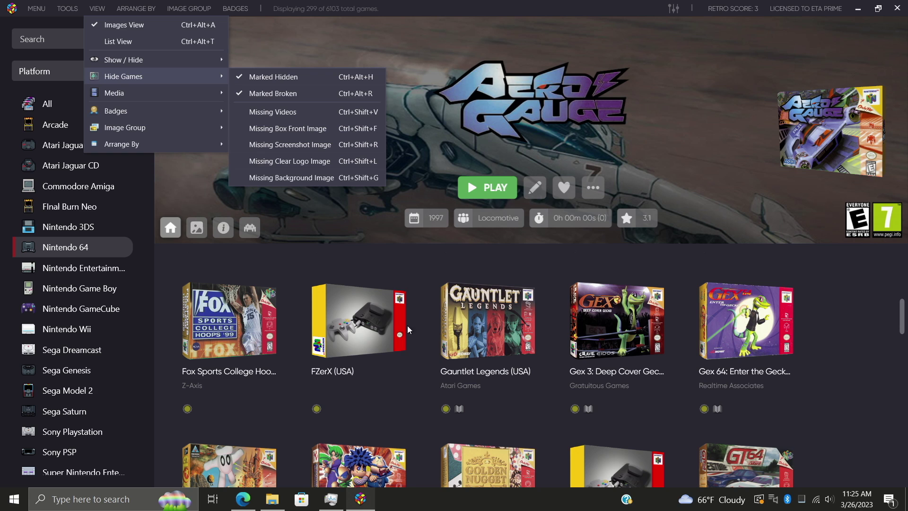
{"action": "left_click", "coordinate": [400, 394]}
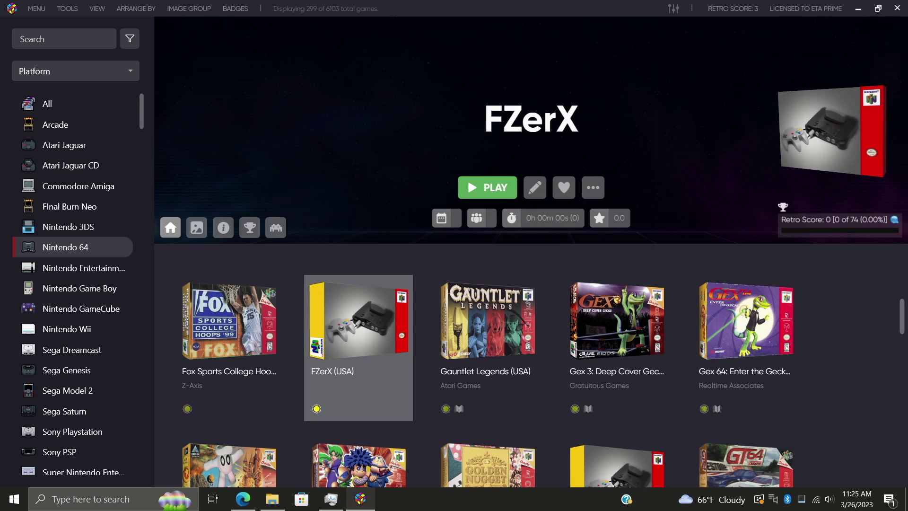
{"action": "scroll", "coordinate": [717, 359], "scroll_direction": "down", "scroll_amount": 1}
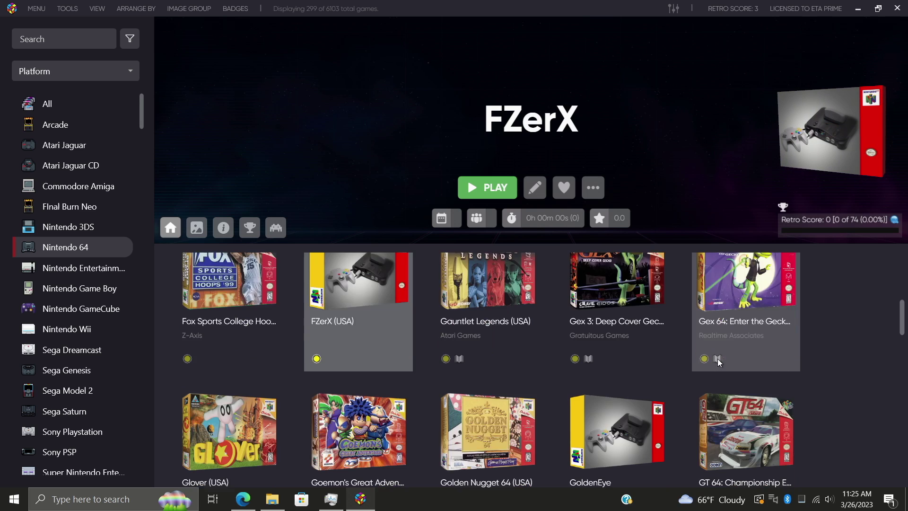
{"action": "scroll", "coordinate": [717, 359], "scroll_direction": "down", "scroll_amount": 2}
{"action": "left_click", "coordinate": [624, 363]}
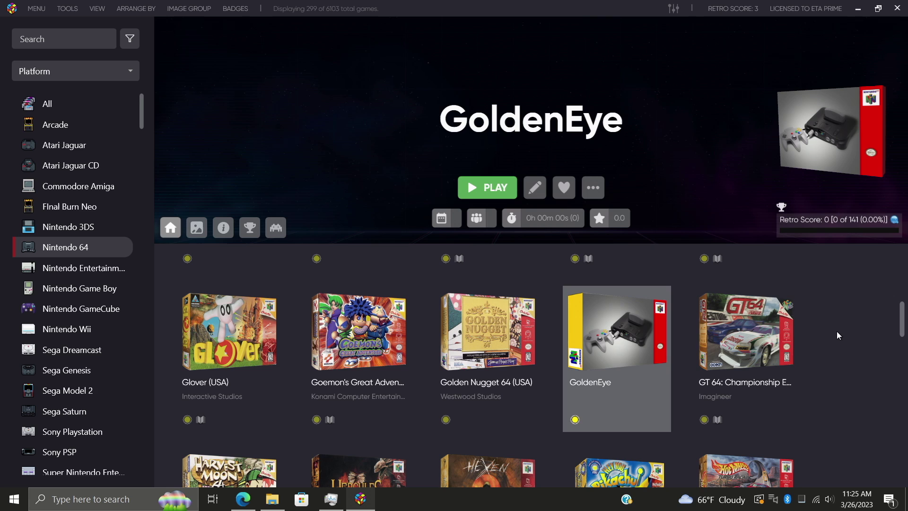
{"action": "scroll", "coordinate": [837, 331], "scroll_direction": "up", "scroll_amount": 1}
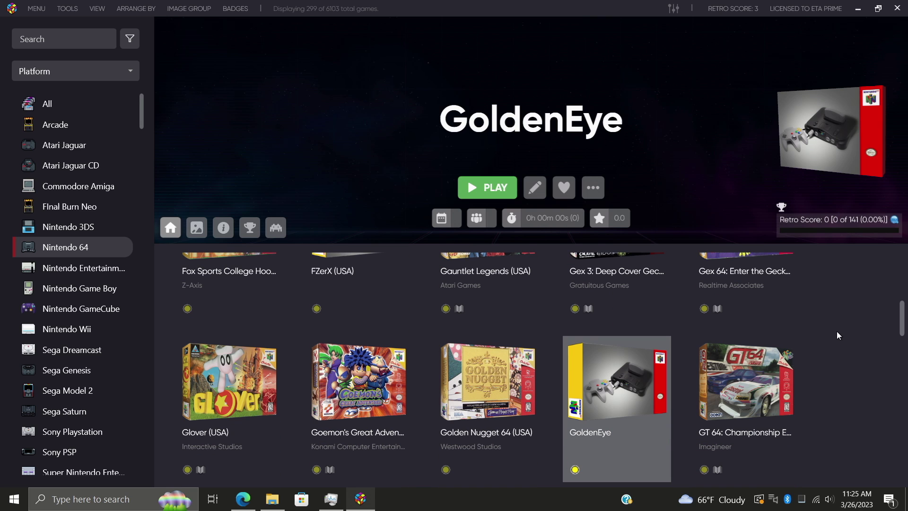
{"action": "scroll", "coordinate": [837, 332], "scroll_direction": "down", "scroll_amount": 1}
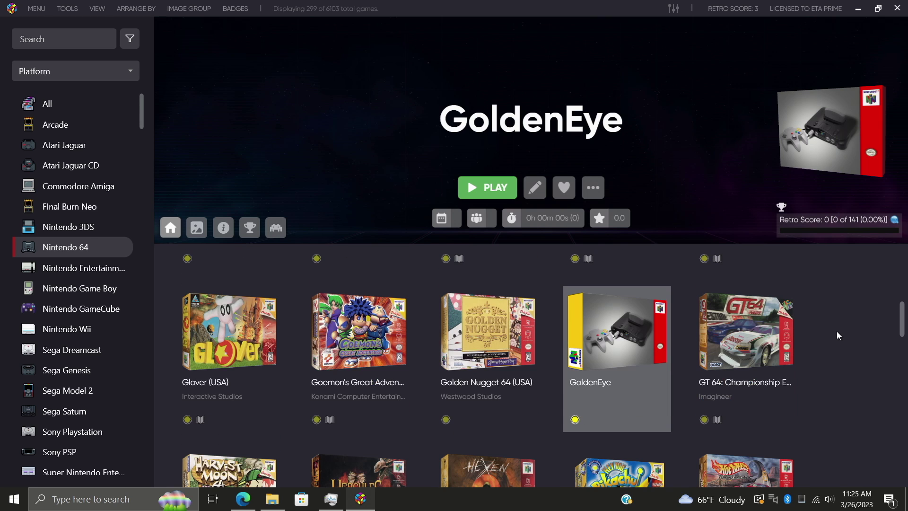
Search the LaunchBox Games Database in Edge for 'goldeneye'
{"action": "left_click", "coordinate": [242, 498]}
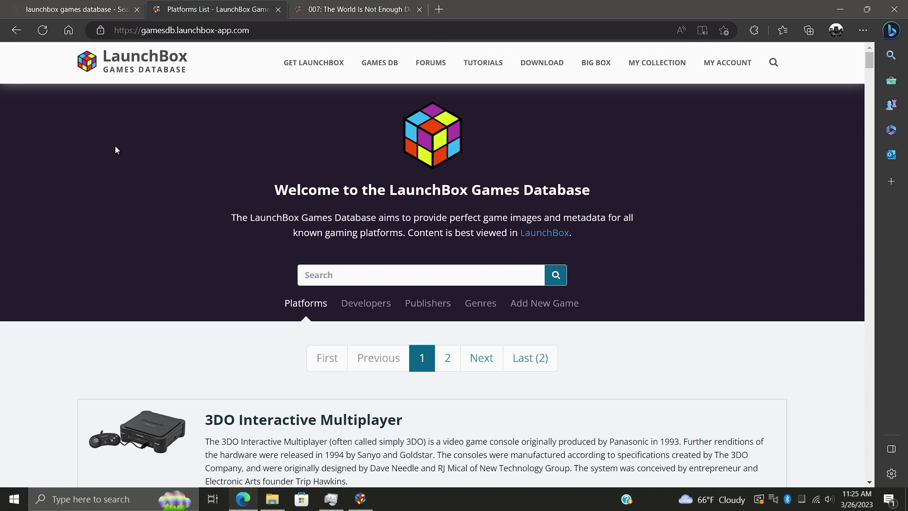
{"action": "left_click", "coordinate": [360, 499]}
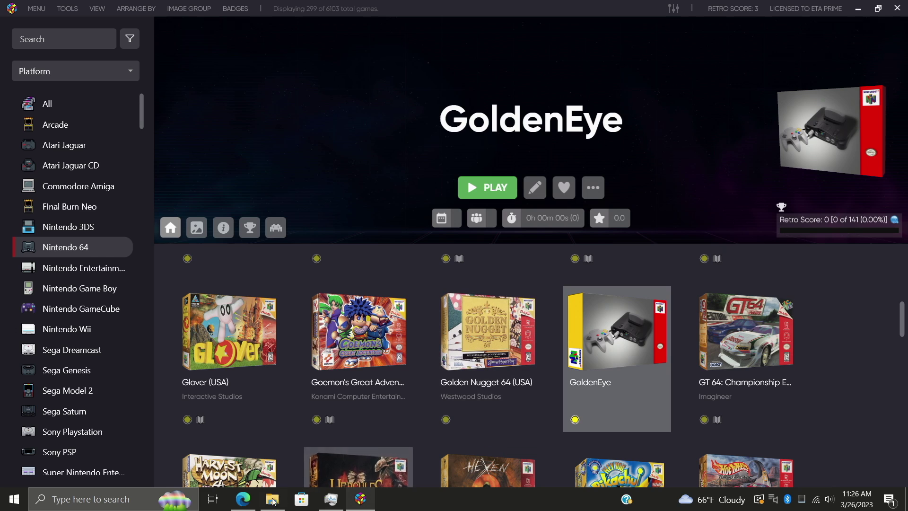
{"action": "left_click", "coordinate": [243, 500]}
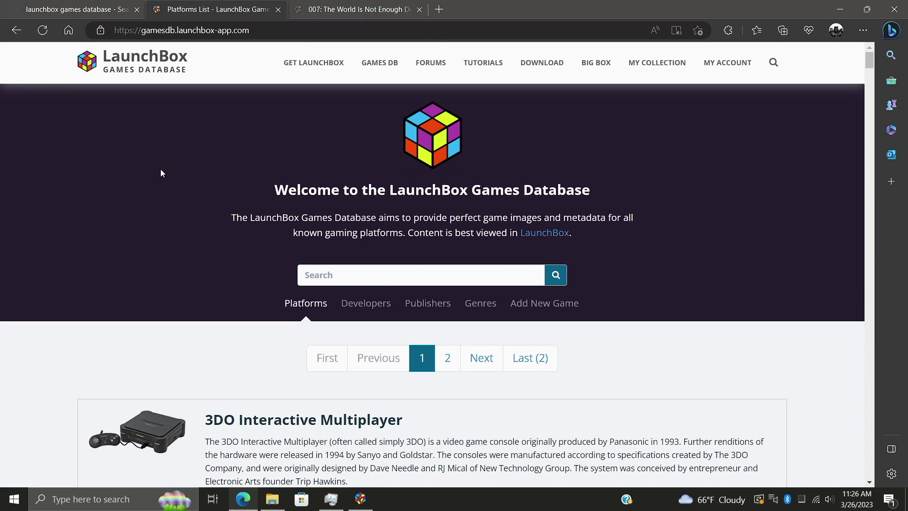
{"action": "left_click", "coordinate": [388, 273]}
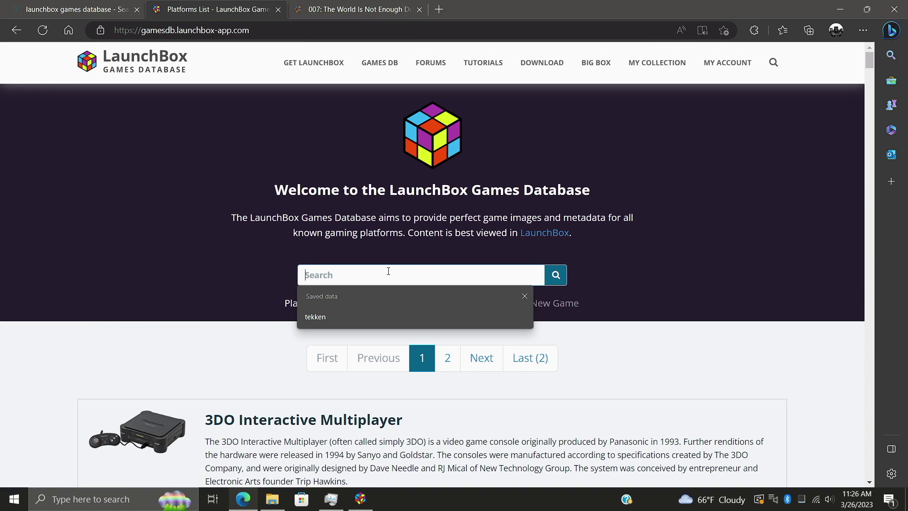
{"action": "type", "text": "goldeneye"}
{"action": "key", "text": "Return"}
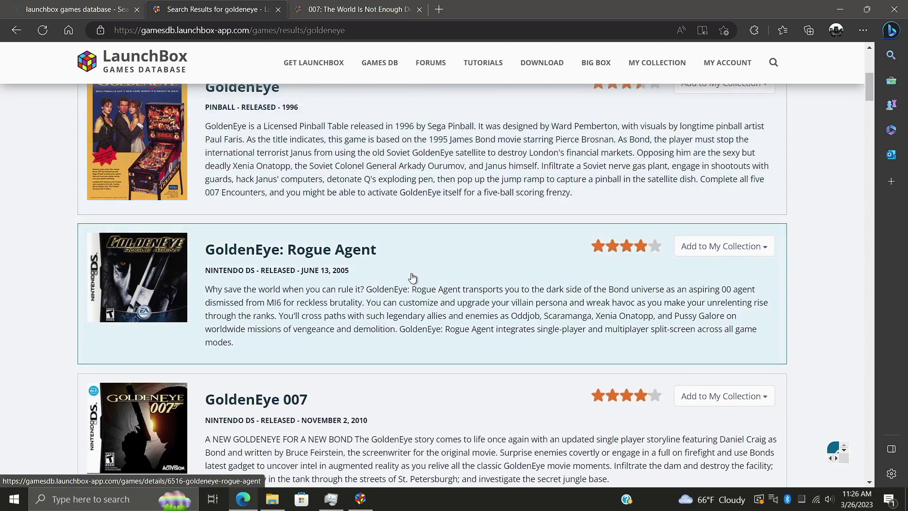
{"action": "scroll", "coordinate": [413, 279], "scroll_direction": "down", "scroll_amount": 5}
{"action": "scroll", "coordinate": [413, 278], "scroll_direction": "down", "scroll_amount": 5}
{"action": "scroll", "coordinate": [414, 279], "scroll_direction": "down", "scroll_amount": 3}
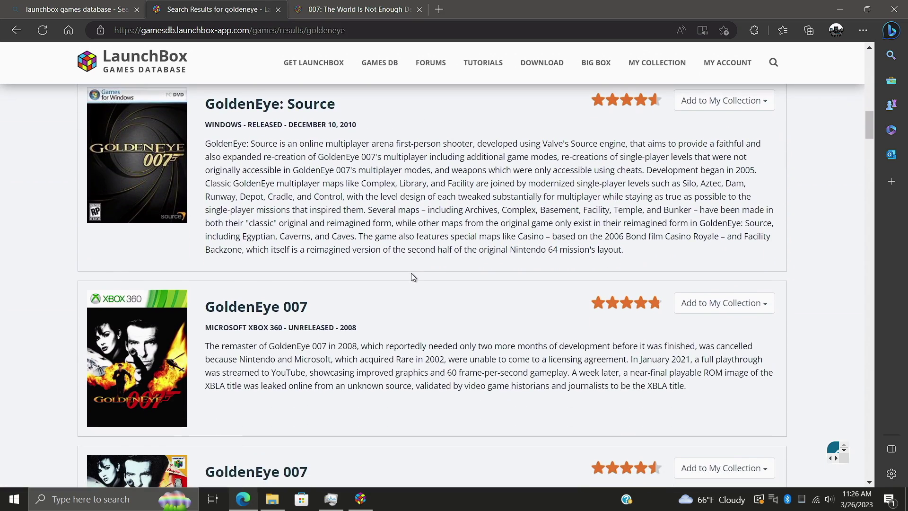
{"action": "scroll", "coordinate": [414, 278], "scroll_direction": "down", "scroll_amount": 3}
{"action": "scroll", "coordinate": [413, 278], "scroll_direction": "down", "scroll_amount": 2}
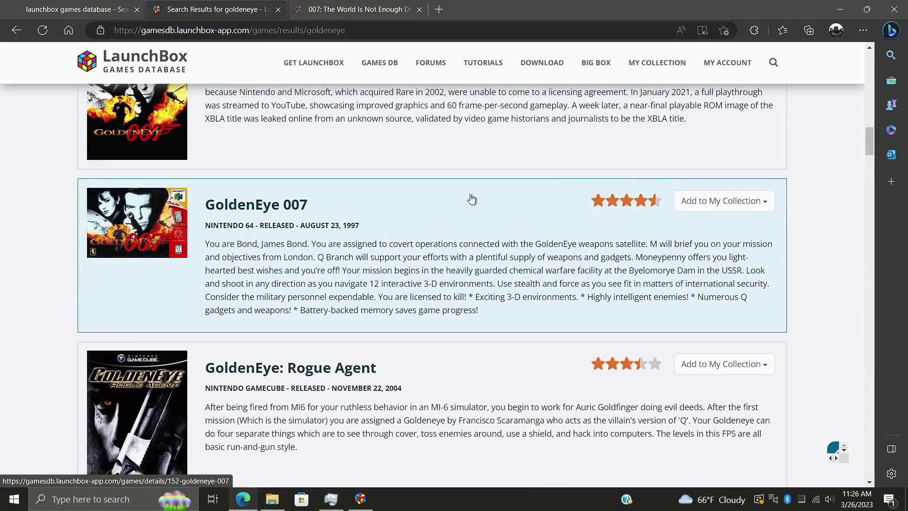
Open the Nintendo 64 GoldenEye 007 page and copy its name 'GoldenEye 007'
{"action": "left_click", "coordinate": [218, 206]}
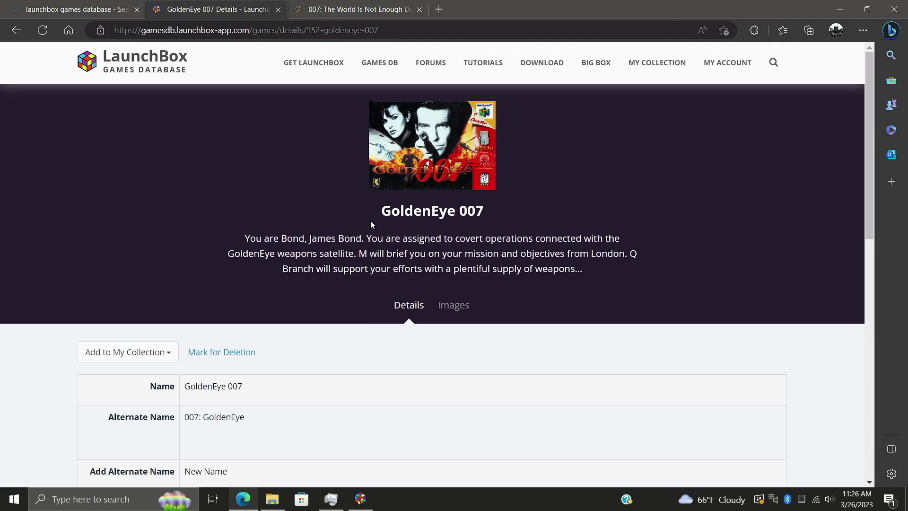
{"action": "scroll", "coordinate": [359, 294], "scroll_direction": "down", "scroll_amount": 2}
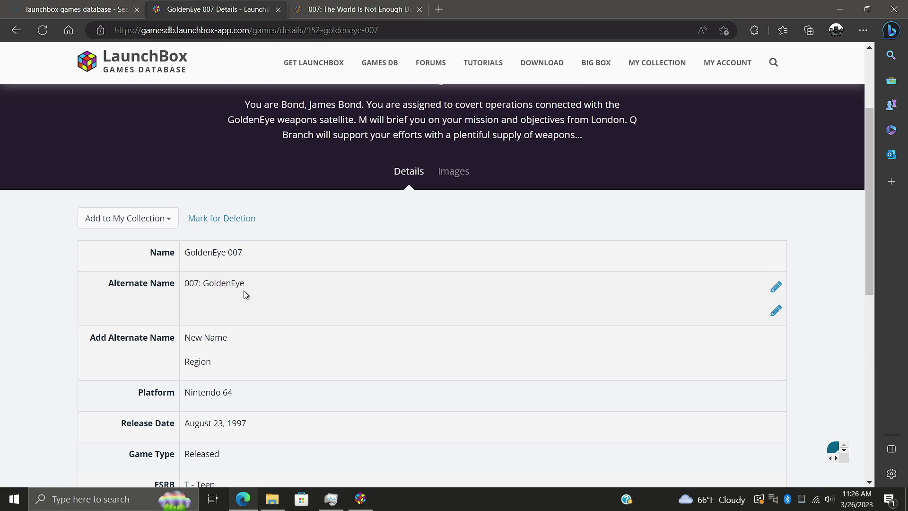
{"action": "mouse_move", "coordinate": [426, 387]}
{"action": "left_click_drag", "start_coordinate": [248, 251], "coordinate": [185, 252]}
{"action": "right_click", "coordinate": [195, 255]}
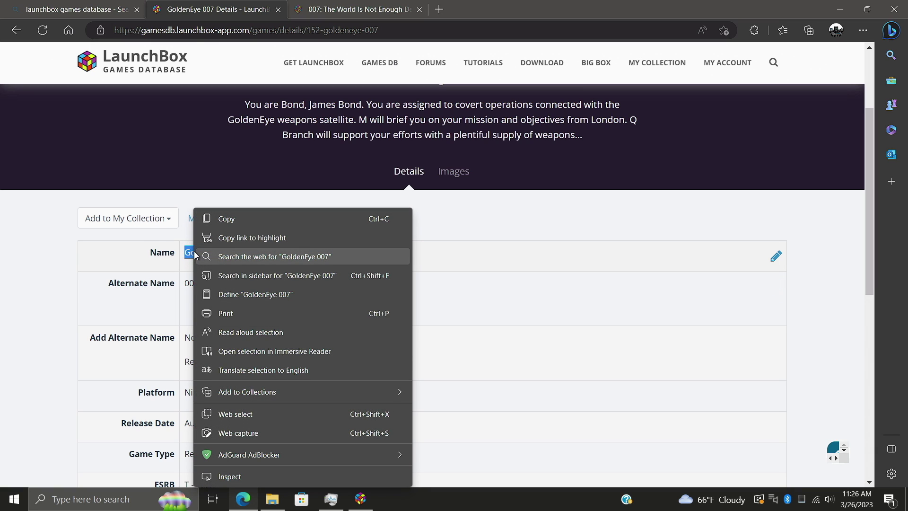
{"action": "left_click", "coordinate": [227, 218]}
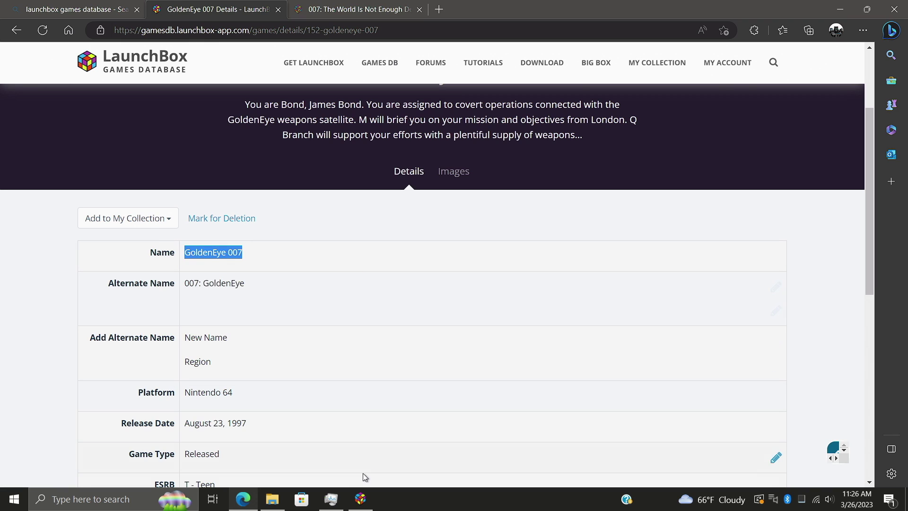
Edit the GoldenEye entry's metadata and replace its title with the pasted 'GoldenEye 007'
{"action": "left_click", "coordinate": [360, 499]}
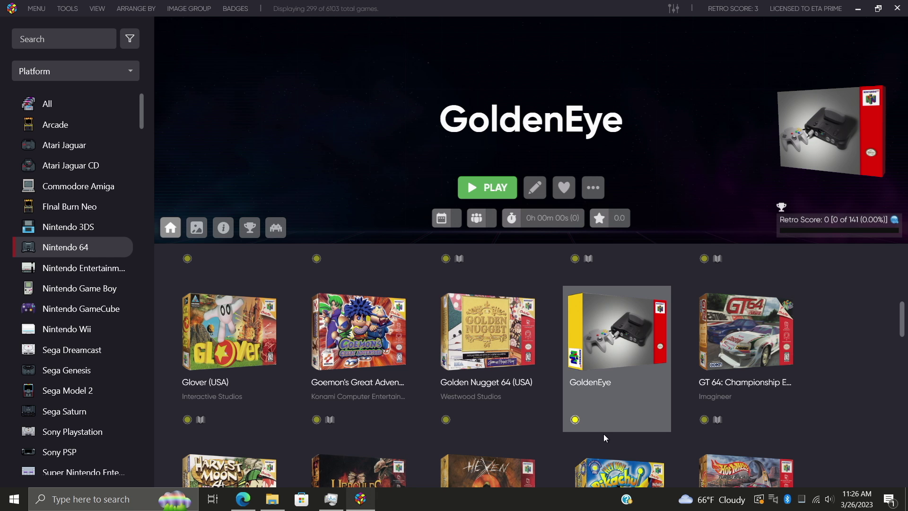
{"action": "right_click", "coordinate": [616, 334]}
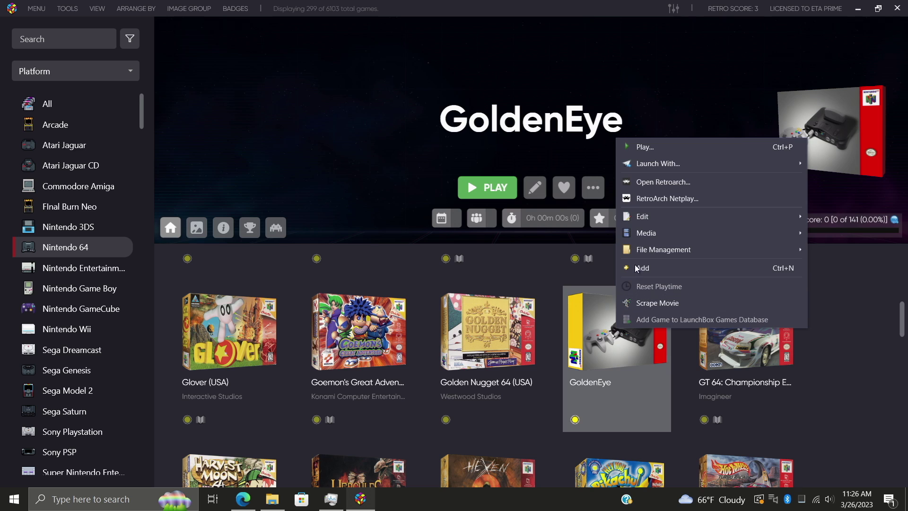
{"action": "mouse_move", "coordinate": [643, 217]}
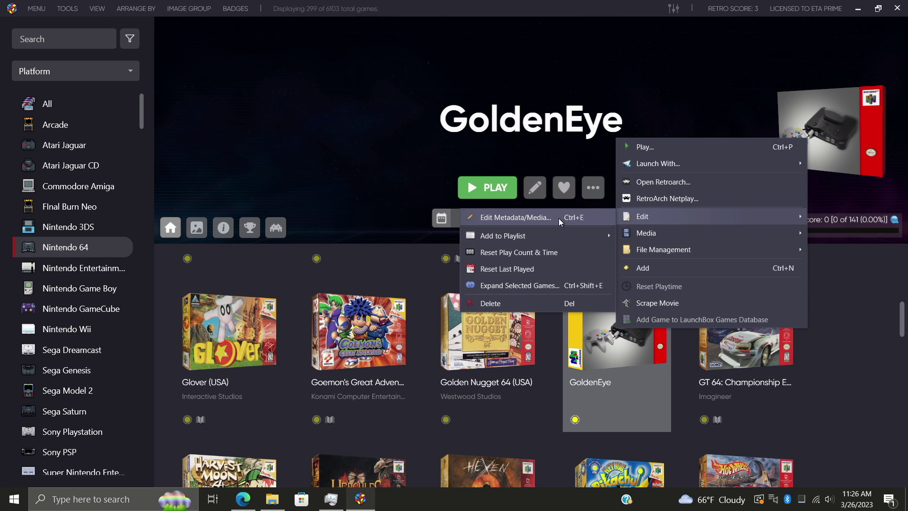
{"action": "left_click", "coordinate": [559, 218]}
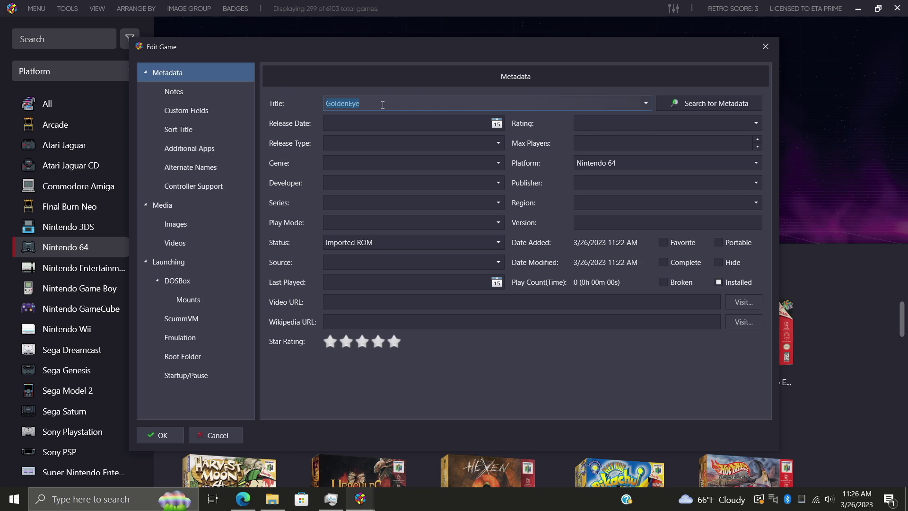
{"action": "left_click", "coordinate": [383, 104]}
{"action": "double_click", "coordinate": [337, 102]}
{"action": "right_click", "coordinate": [337, 103]}
{"action": "left_click", "coordinate": [365, 136]}
Apply GoldenEye 007's LaunchBox DB metadata match (Rare, 1997, Shooter) and open image downloads
{"action": "left_click", "coordinate": [712, 105]}
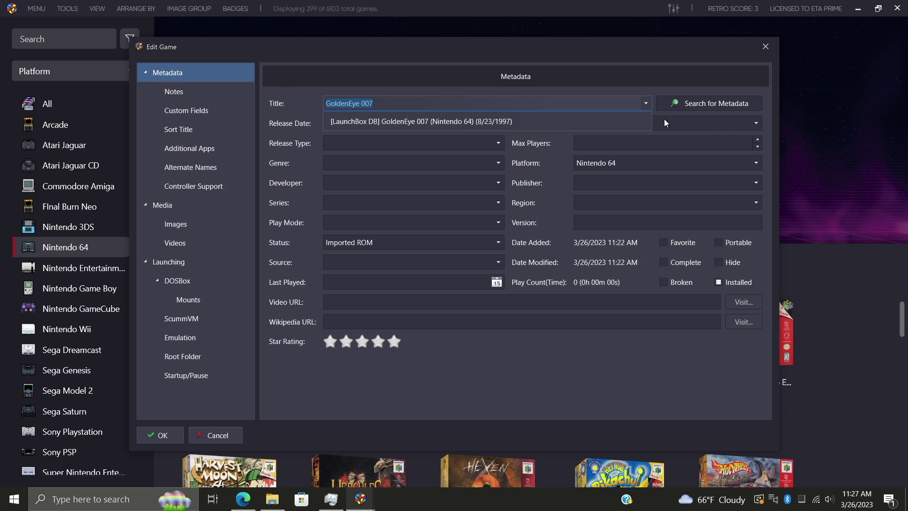
{"action": "left_click", "coordinate": [492, 124]}
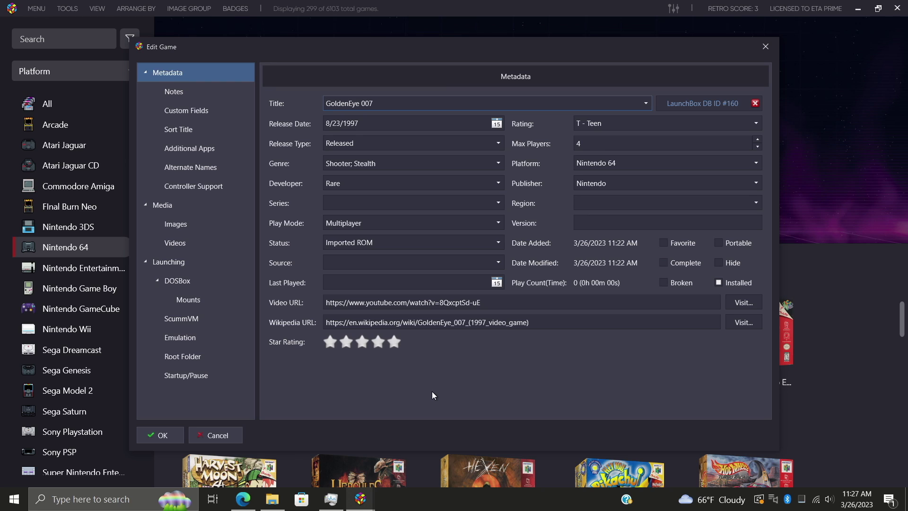
{"action": "left_click", "coordinate": [181, 223]}
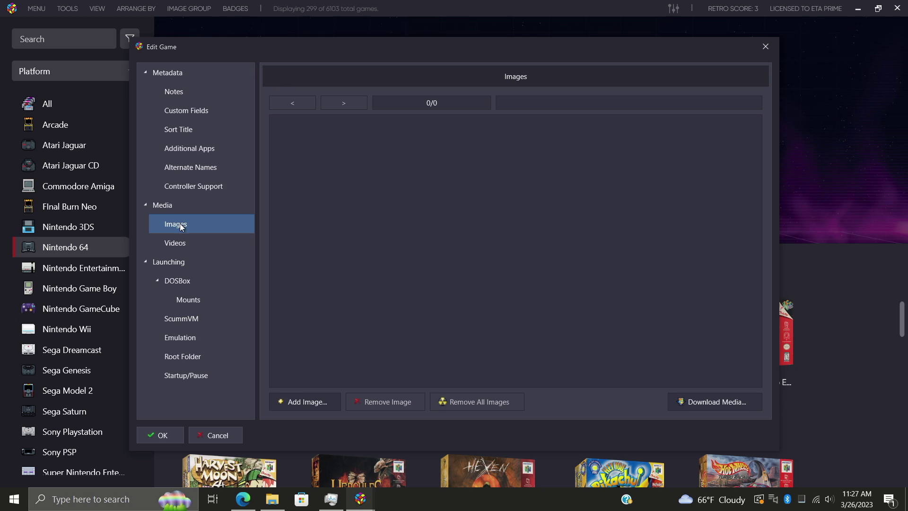
{"action": "left_click", "coordinate": [709, 406]}
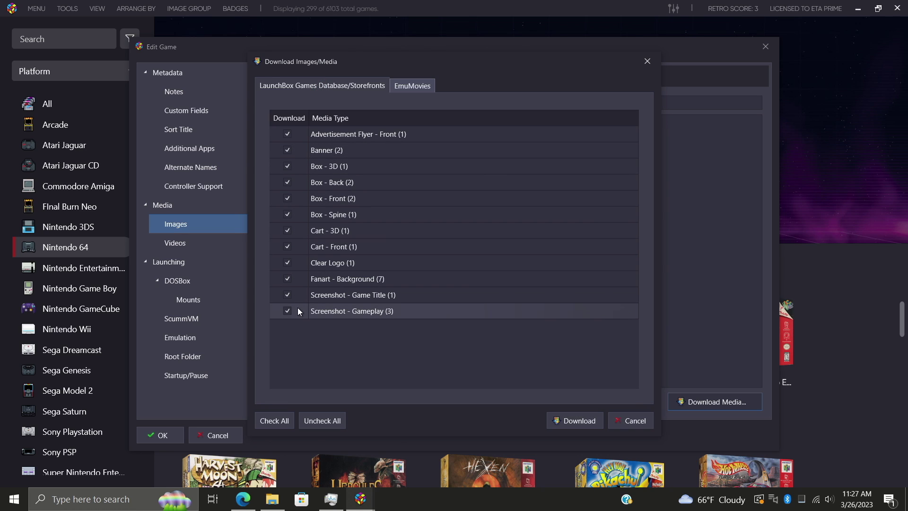
Download GoldenEye 007's checked EmuMovies artwork and save the game edits
{"action": "left_click", "coordinate": [412, 87]}
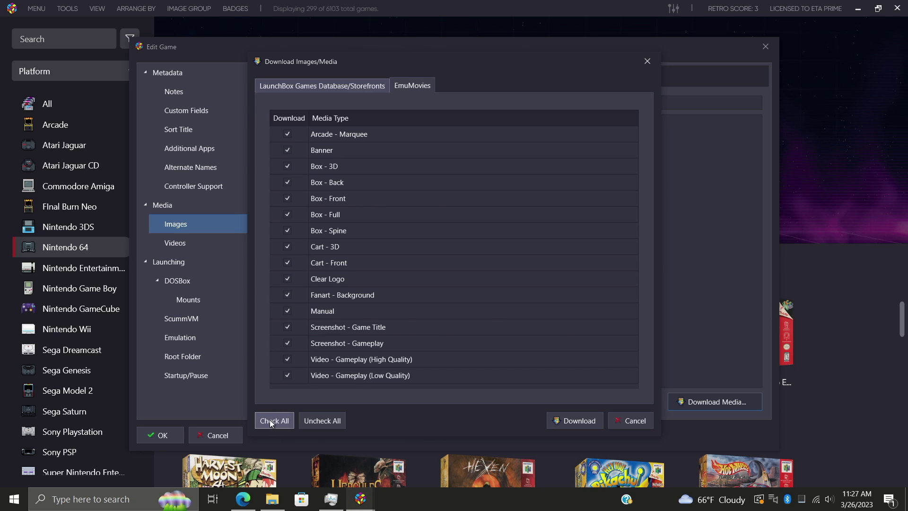
{"action": "left_click", "coordinate": [575, 421]}
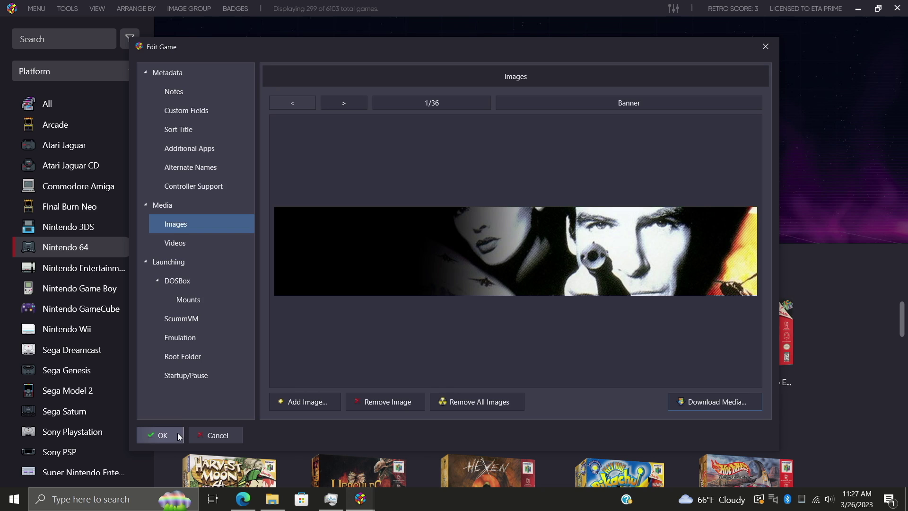
{"action": "left_click", "coordinate": [162, 436]}
{"action": "left_click", "coordinate": [629, 363]}
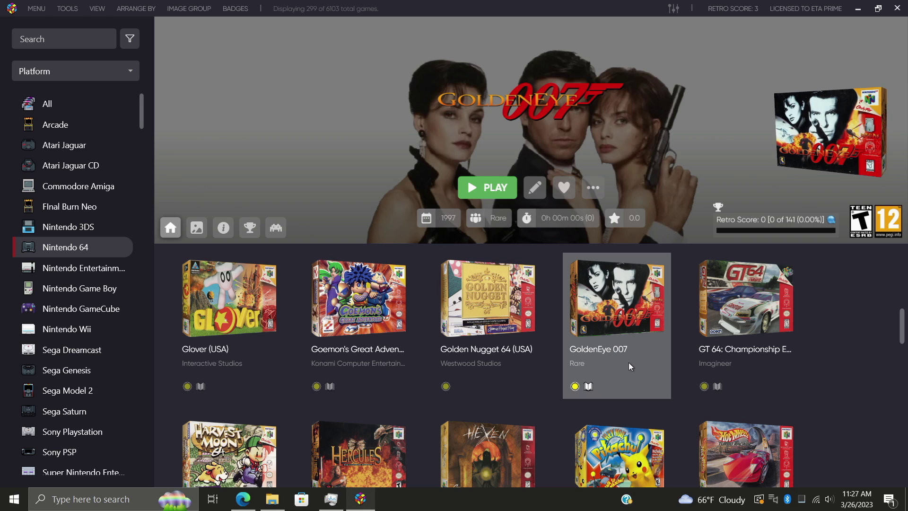
{"action": "scroll", "coordinate": [629, 362], "scroll_direction": "up", "scroll_amount": 1}
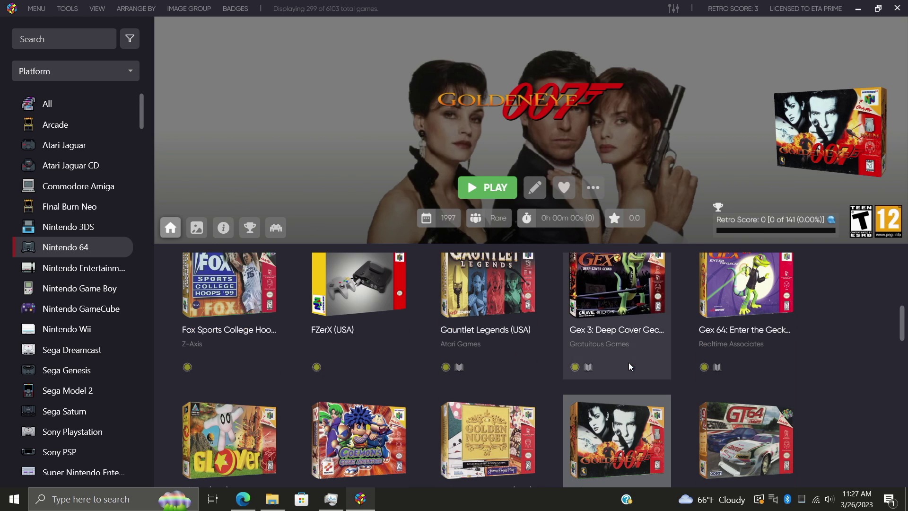
Select the FZerX (USA) tile and switch to the games database in Edge
{"action": "left_click", "coordinate": [375, 288]}
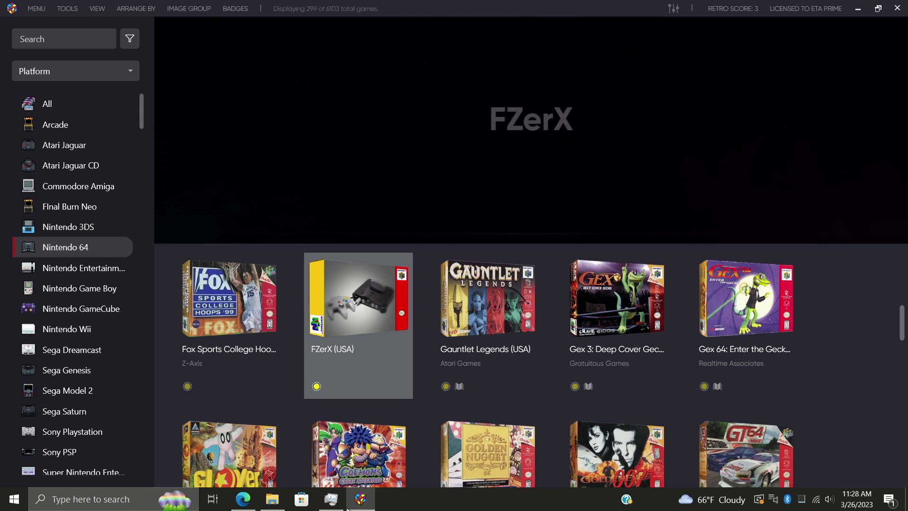
{"action": "left_click", "coordinate": [243, 499]}
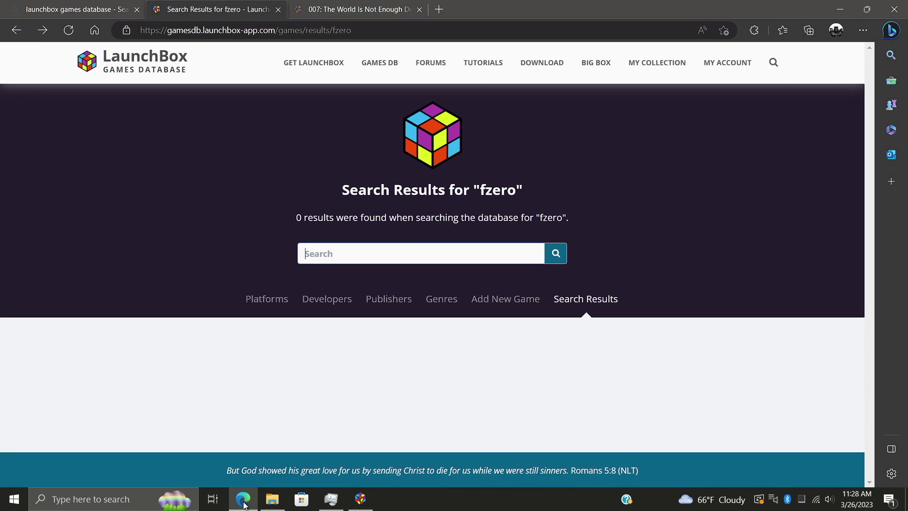
Search the database for F-Zero and open the Nintendo 64 F-Zero X page
{"action": "left_click", "coordinate": [407, 253]}
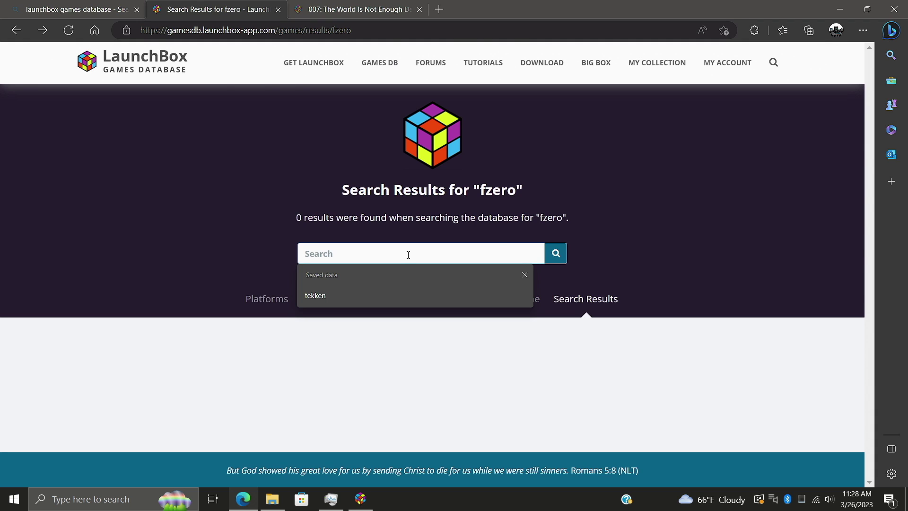
{"action": "type", "text": "f-zero"}
{"action": "key", "text": "Return"}
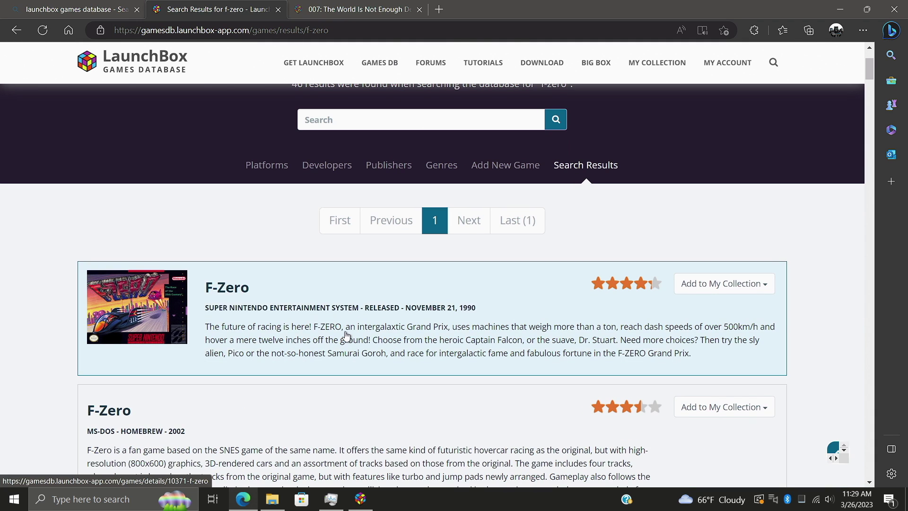
{"action": "scroll", "coordinate": [346, 334], "scroll_direction": "down", "scroll_amount": 5}
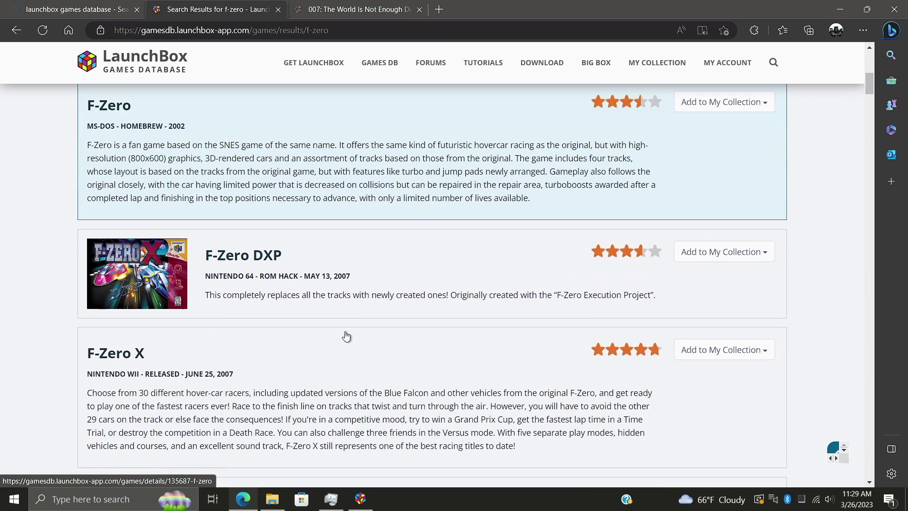
{"action": "scroll", "coordinate": [347, 335], "scroll_direction": "down", "scroll_amount": 2}
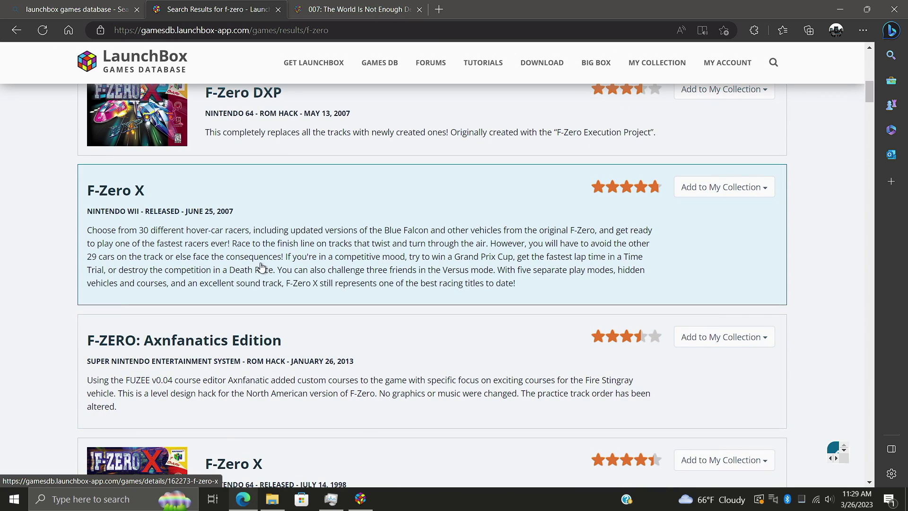
{"action": "scroll", "coordinate": [261, 266], "scroll_direction": "down", "scroll_amount": 3}
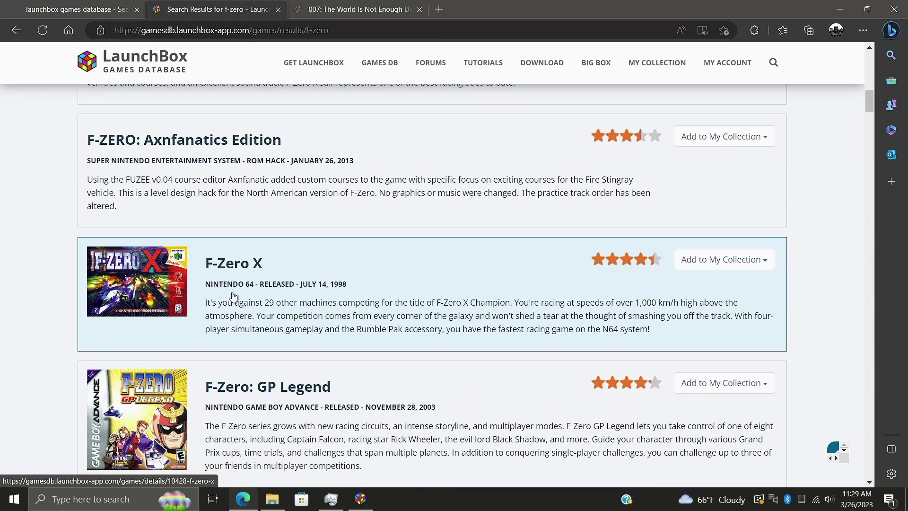
{"action": "left_click", "coordinate": [233, 294]}
{"action": "scroll", "coordinate": [85, 355], "scroll_direction": "down", "scroll_amount": 1}
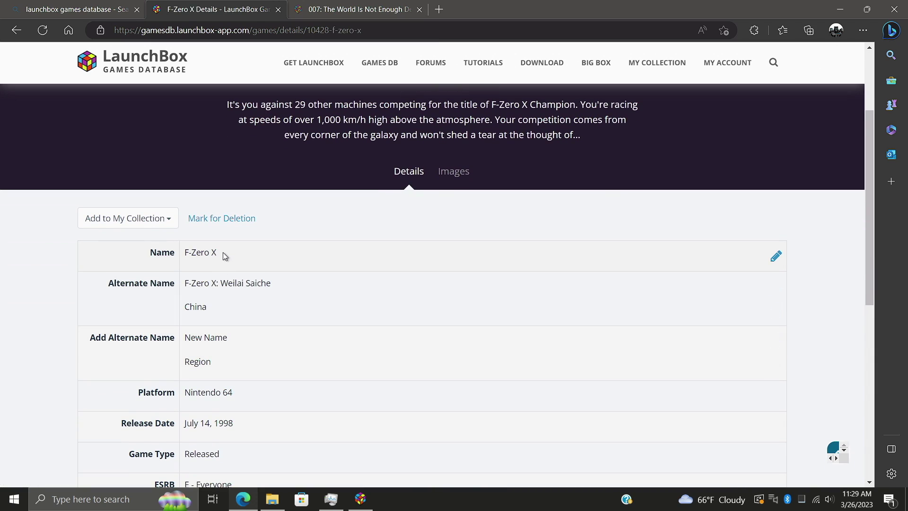
Copy the name 'F-Zero X' from the page and return to LaunchBox
{"action": "left_click_drag", "start_coordinate": [223, 252], "coordinate": [183, 252]}
{"action": "key", "text": "ctrl+c"}
{"action": "left_click", "coordinate": [220, 294]}
{"action": "mouse_move", "coordinate": [226, 254]}
{"action": "left_mouse_down"}
{"action": "mouse_move", "coordinate": [174, 253]}
{"action": "mouse_move", "coordinate": [184, 254]}
{"action": "left_mouse_up"}
{"action": "left_click", "coordinate": [222, 254]}
{"action": "right_click", "coordinate": [188, 254]}
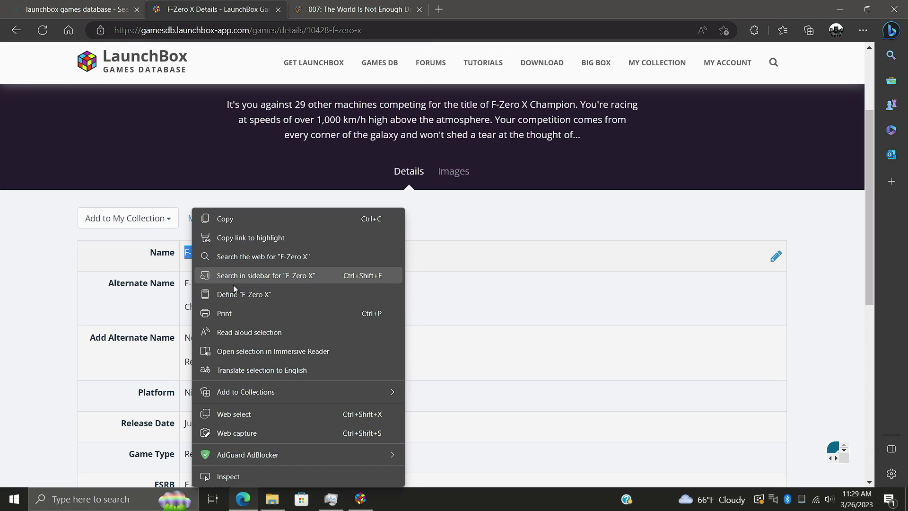
{"action": "left_click", "coordinate": [225, 218]}
{"action": "left_click", "coordinate": [360, 499]}
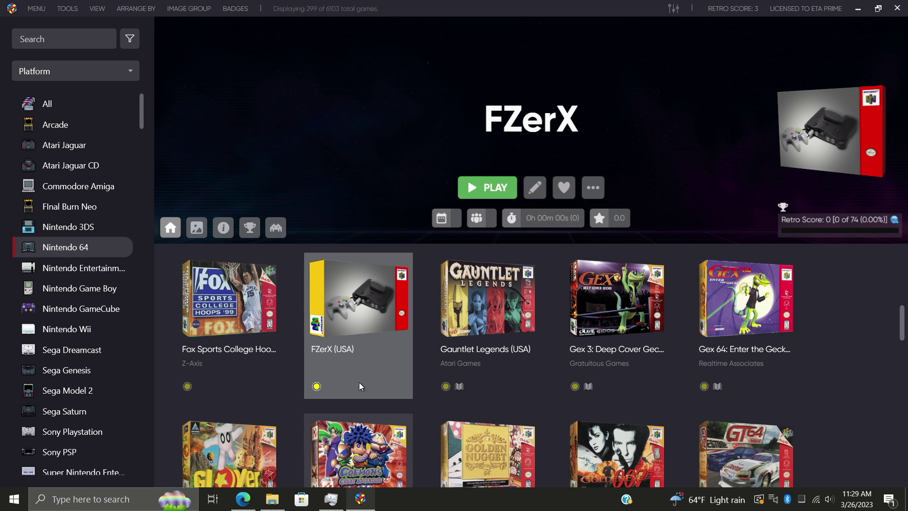
In FZerX's metadata editor, change the title to 'F-Zero X'
{"action": "right_click", "coordinate": [337, 326]}
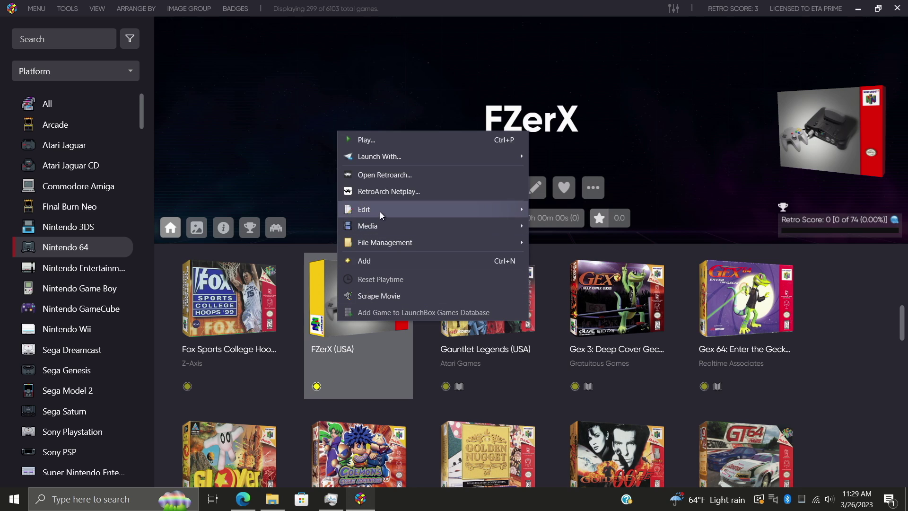
{"action": "mouse_move", "coordinate": [363, 209]}
{"action": "left_click", "coordinate": [591, 210]}
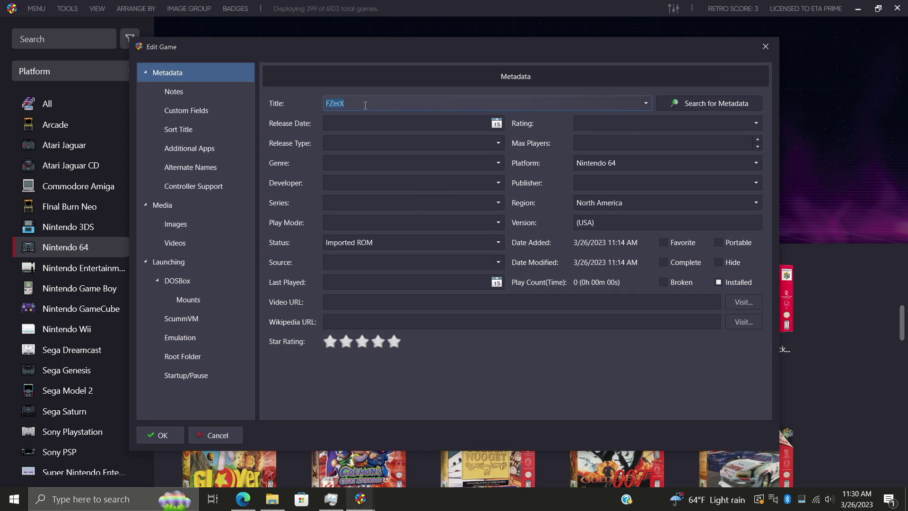
{"action": "right_click", "coordinate": [365, 104]}
{"action": "left_click", "coordinate": [395, 139]}
{"action": "left_click_drag", "start_coordinate": [348, 104], "coordinate": [325, 104]}
{"action": "key", "text": "Delete"}
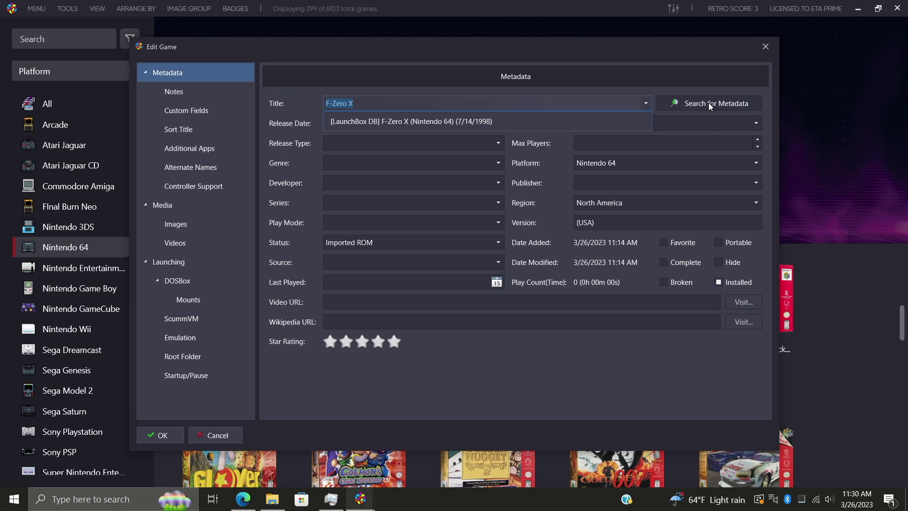
Apply F-Zero X's database metadata, download its EmuMovies artwork, and save the edits
{"action": "left_click", "coordinate": [434, 124]}
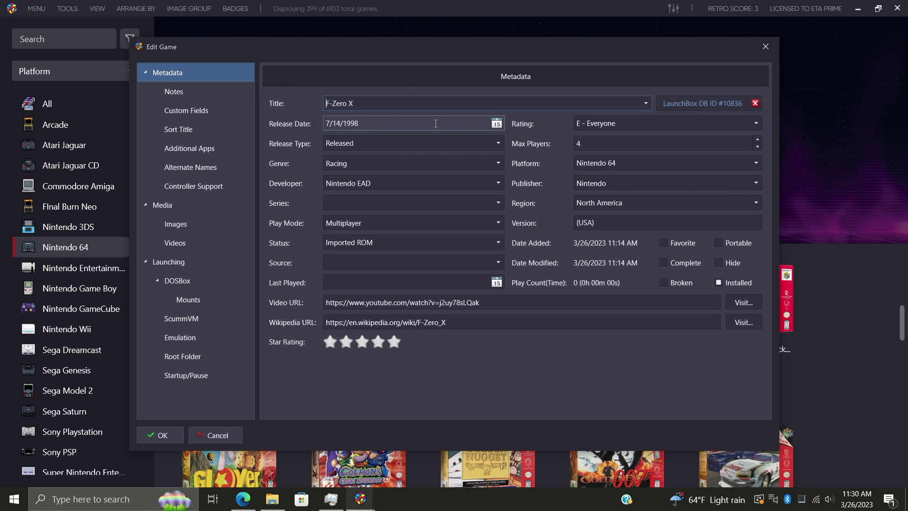
{"action": "left_click", "coordinate": [175, 224]}
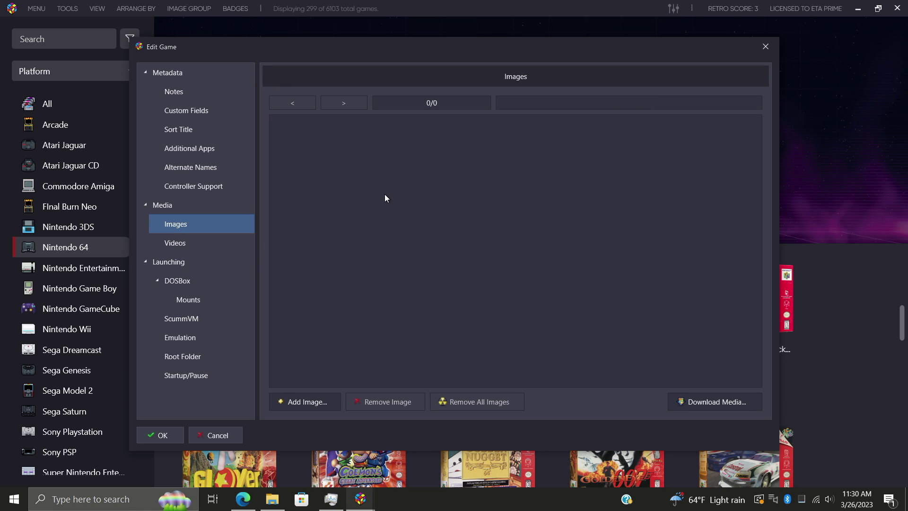
{"action": "left_click", "coordinate": [716, 402]}
{"action": "left_click", "coordinate": [412, 88]}
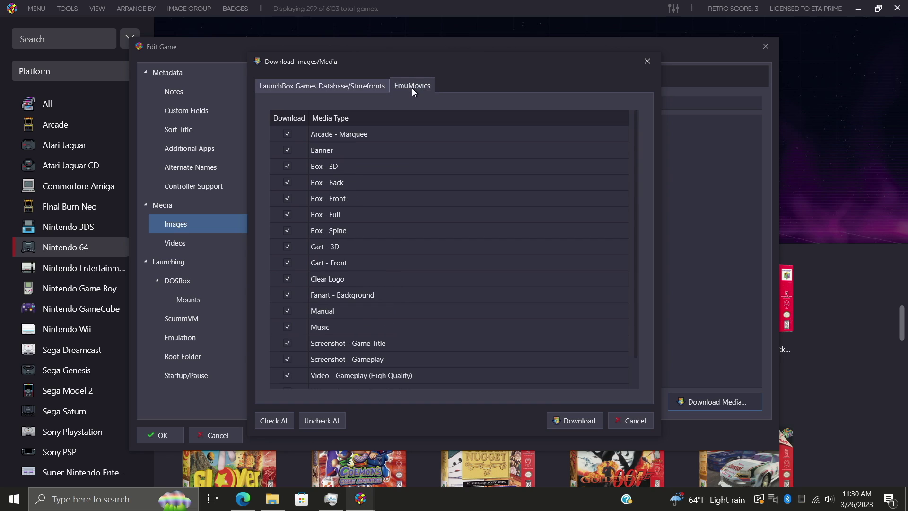
{"action": "left_click", "coordinate": [349, 85]}
{"action": "left_click", "coordinate": [412, 85]}
{"action": "left_click", "coordinate": [579, 422]}
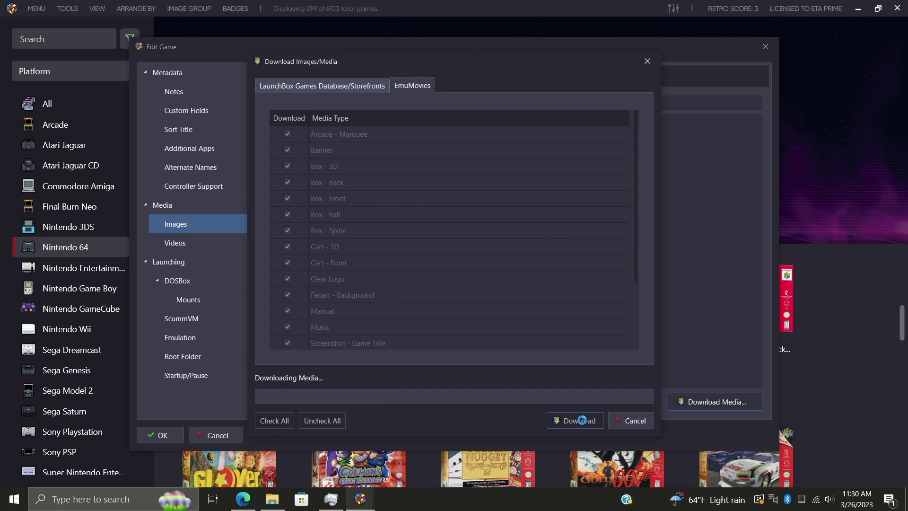
{"action": "left_click", "coordinate": [158, 435]}
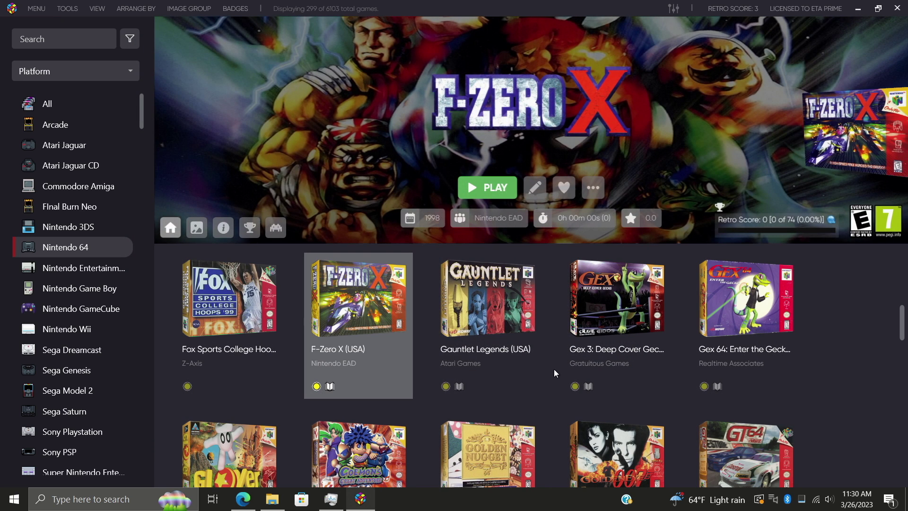
{"action": "scroll", "coordinate": [554, 369], "scroll_direction": "down", "scroll_amount": 3}
{"action": "scroll", "coordinate": [554, 369], "scroll_direction": "down", "scroll_amount": 3}
{"action": "scroll", "coordinate": [554, 369], "scroll_direction": "down", "scroll_amount": 3}
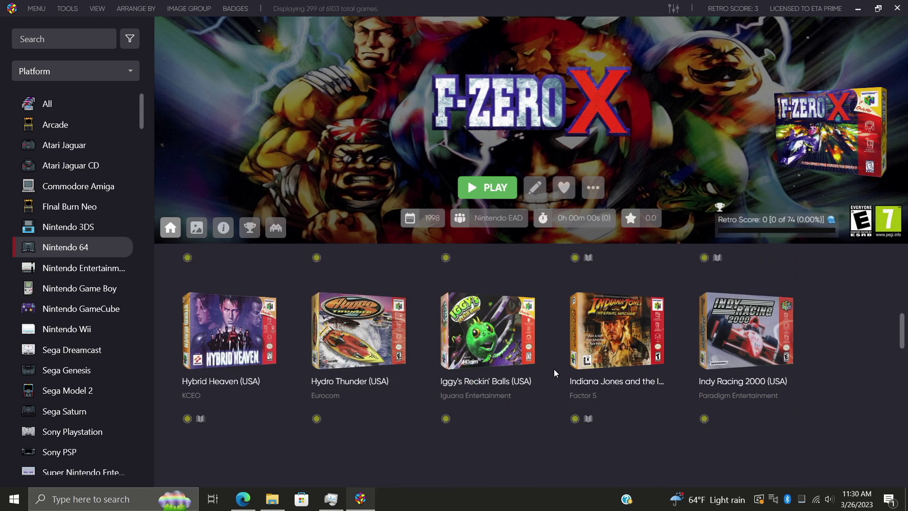
{"action": "scroll", "coordinate": [556, 368], "scroll_direction": "down", "scroll_amount": 3}
{"action": "scroll", "coordinate": [557, 368], "scroll_direction": "down", "scroll_amount": 3}
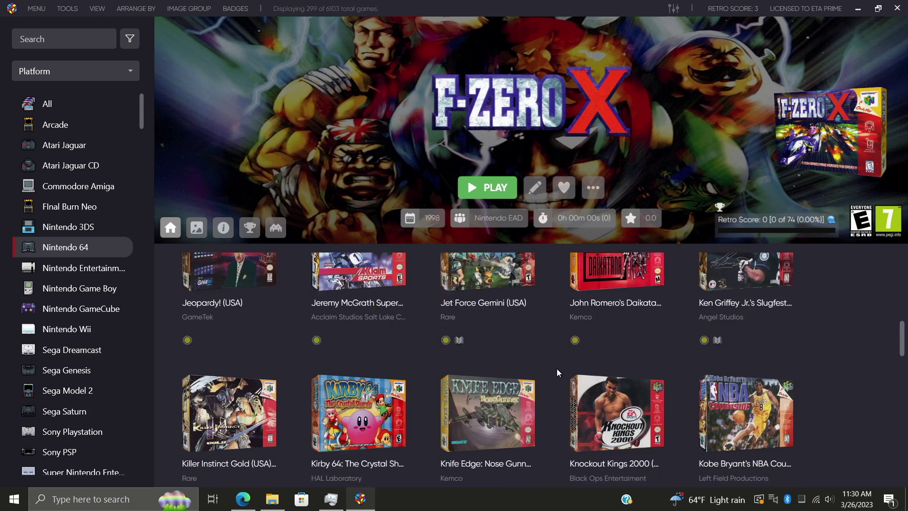
{"action": "scroll", "coordinate": [558, 368], "scroll_direction": "down", "scroll_amount": 3}
{"action": "scroll", "coordinate": [557, 368], "scroll_direction": "down", "scroll_amount": 3}
{"action": "scroll", "coordinate": [557, 368], "scroll_direction": "down", "scroll_amount": 2}
{"action": "scroll", "coordinate": [557, 368], "scroll_direction": "down", "scroll_amount": 3}
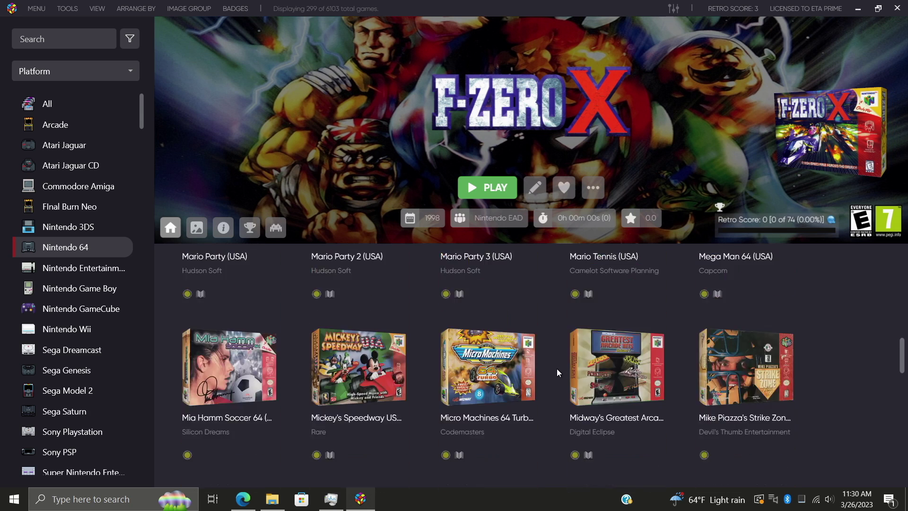
{"action": "scroll", "coordinate": [557, 368], "scroll_direction": "down", "scroll_amount": 3}
{"action": "scroll", "coordinate": [557, 368], "scroll_direction": "down", "scroll_amount": 3}
{"action": "scroll", "coordinate": [557, 368], "scroll_direction": "down", "scroll_amount": 2}
{"action": "scroll", "coordinate": [557, 368], "scroll_direction": "down", "scroll_amount": 3}
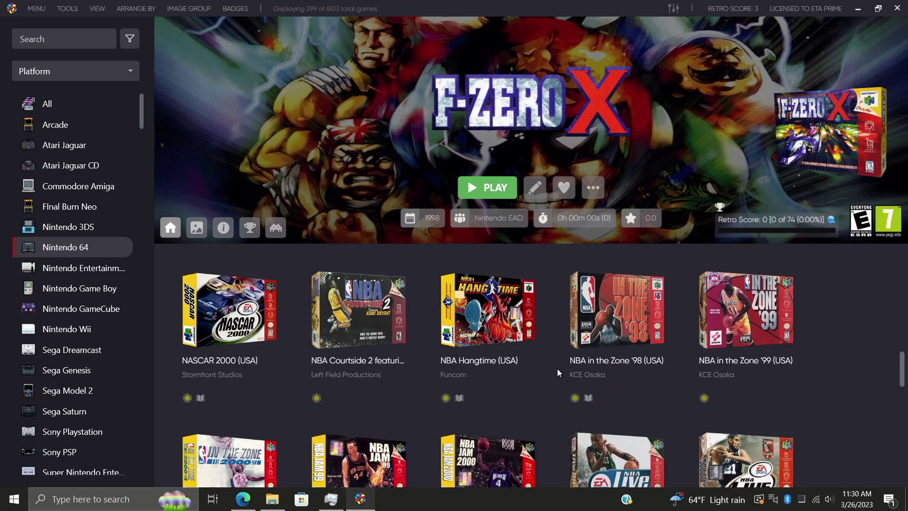
{"action": "scroll", "coordinate": [557, 369], "scroll_direction": "down", "scroll_amount": 3}
{"action": "scroll", "coordinate": [557, 368], "scroll_direction": "down", "scroll_amount": 3}
{"action": "scroll", "coordinate": [557, 368], "scroll_direction": "down", "scroll_amount": 2}
{"action": "scroll", "coordinate": [558, 368], "scroll_direction": "down", "scroll_amount": 3}
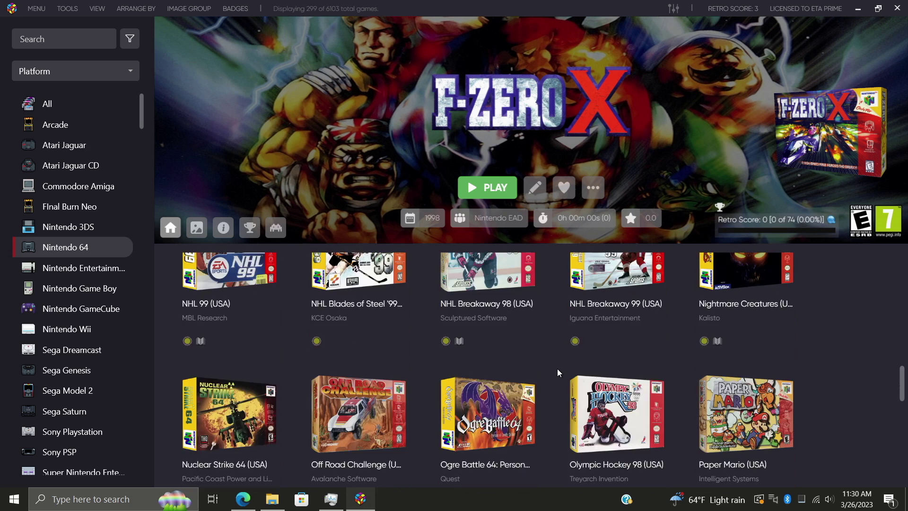
{"action": "scroll", "coordinate": [557, 369], "scroll_direction": "down", "scroll_amount": 3}
{"action": "scroll", "coordinate": [557, 368], "scroll_direction": "down", "scroll_amount": 2}
{"action": "scroll", "coordinate": [557, 369], "scroll_direction": "down", "scroll_amount": 2}
{"action": "scroll", "coordinate": [556, 368], "scroll_direction": "down", "scroll_amount": 3}
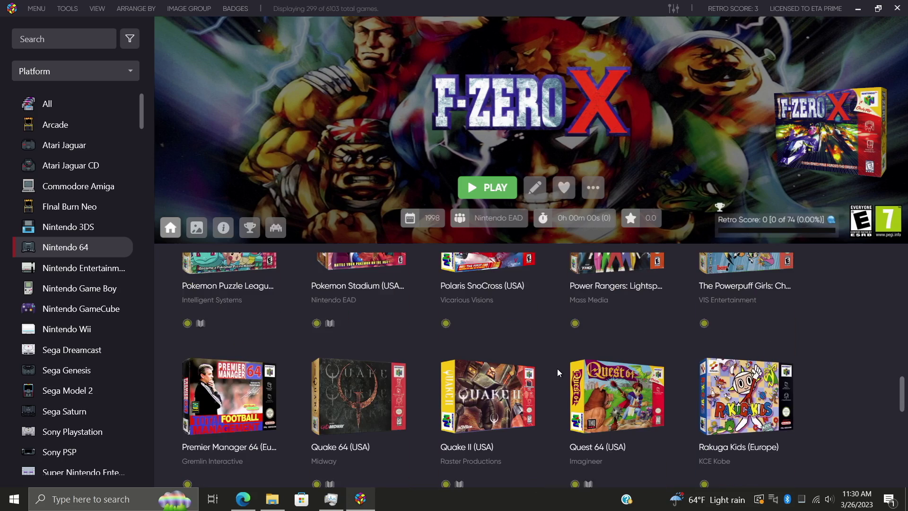
{"action": "scroll", "coordinate": [556, 369], "scroll_direction": "down", "scroll_amount": 3}
{"action": "scroll", "coordinate": [557, 368], "scroll_direction": "down", "scroll_amount": 3}
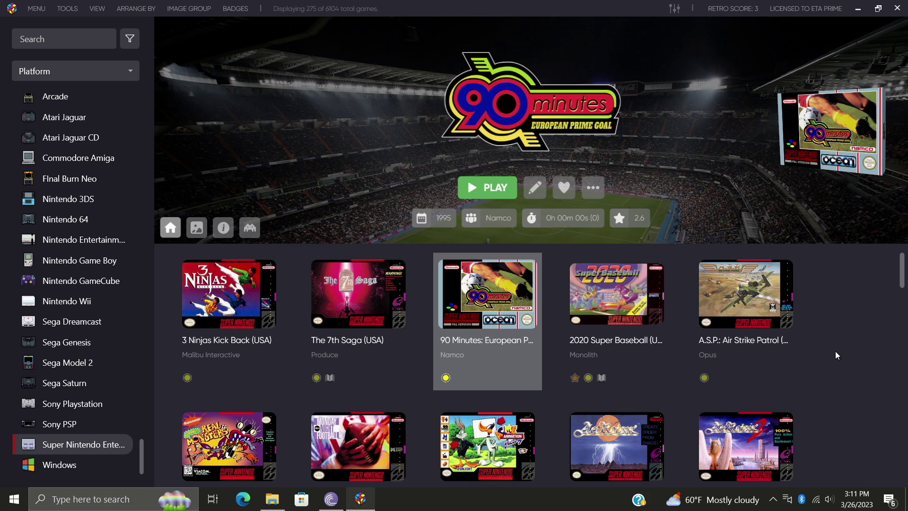
Bring up File Explorer to reach D:\LaunchBox\Games\Super Nintendo Entertainment System
{"action": "left_click", "coordinate": [271, 500]}
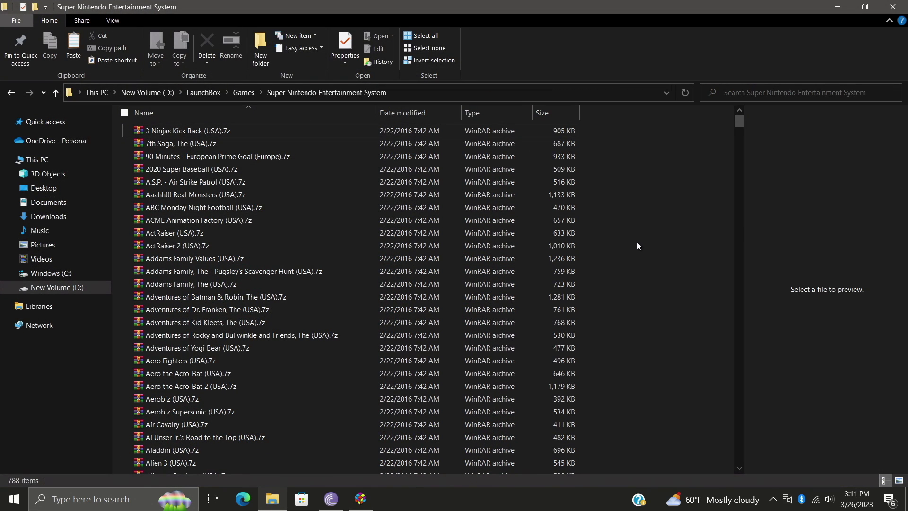